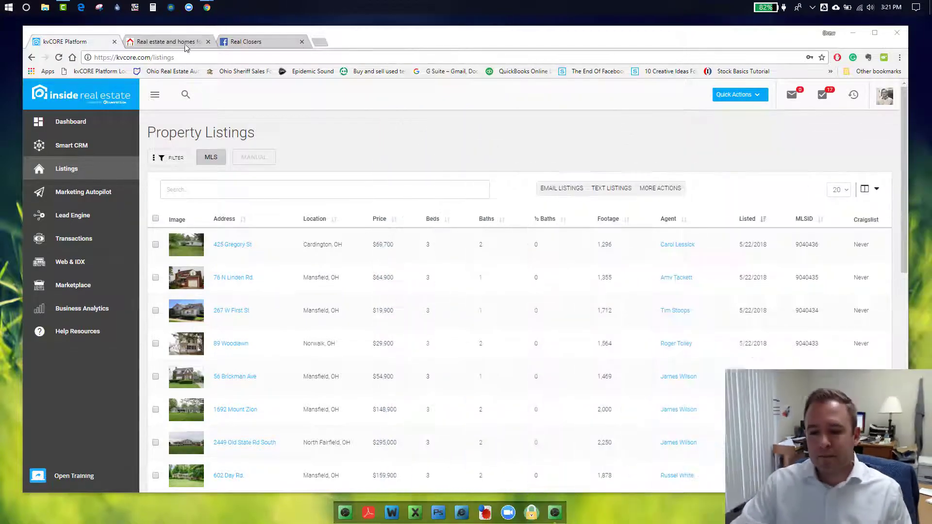
left_click(187, 42)
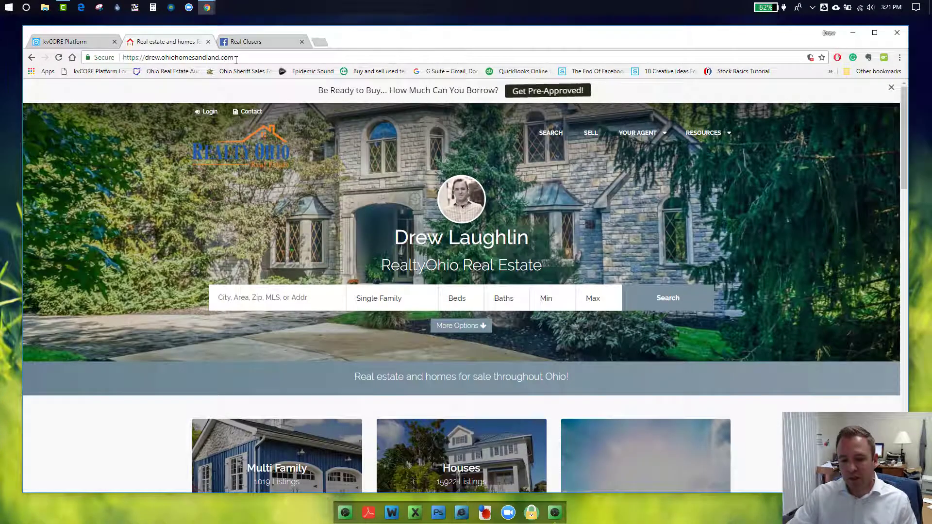
left_click(235, 58)
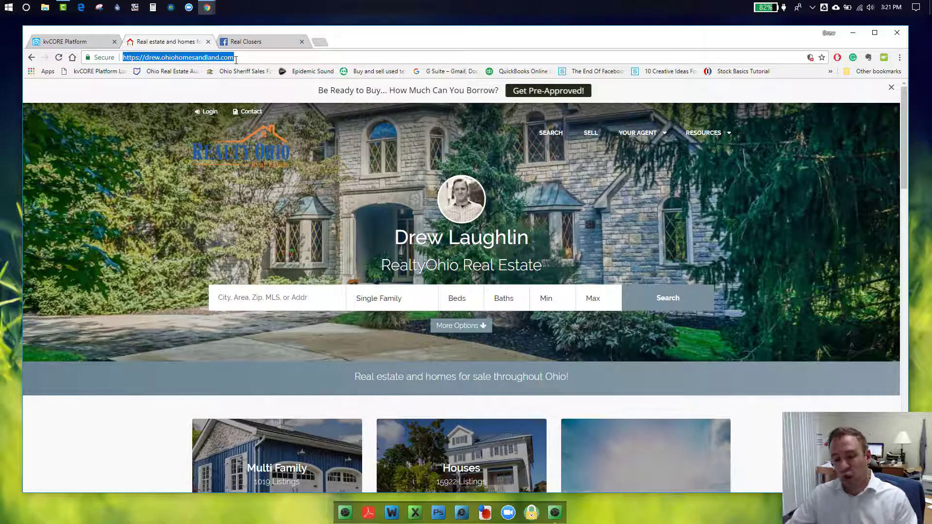
left_click(262, 299)
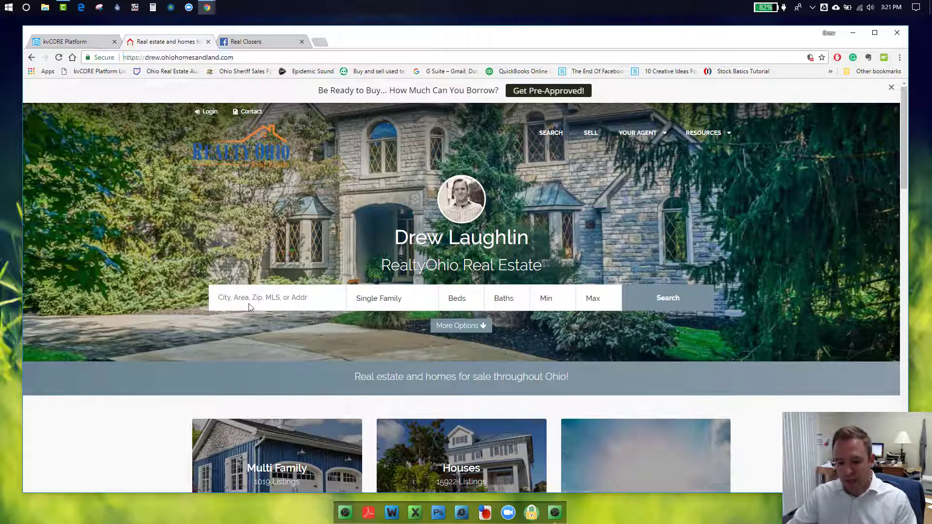
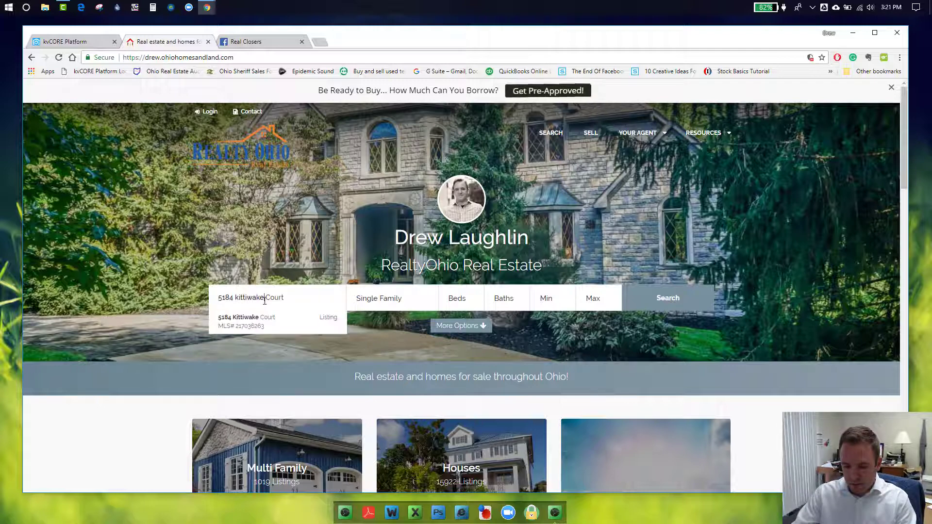
left_click(286, 317)
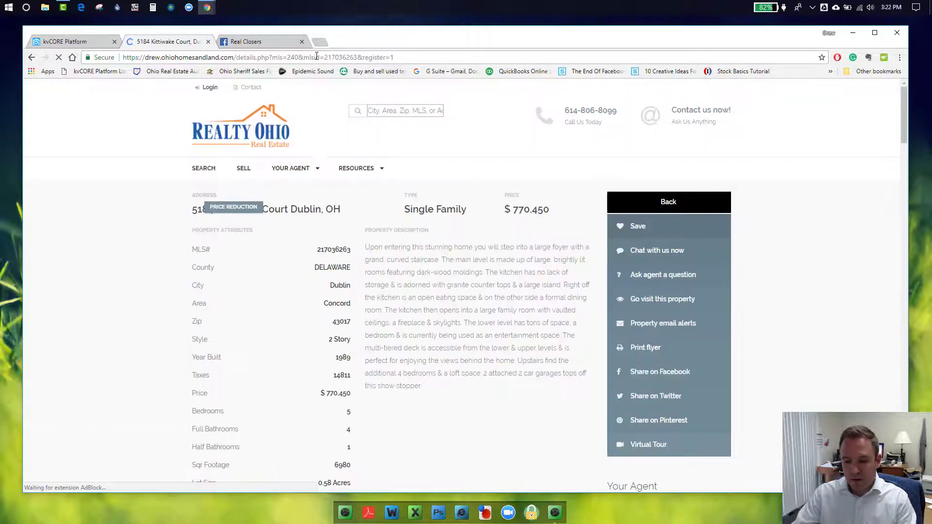
left_click(316, 57)
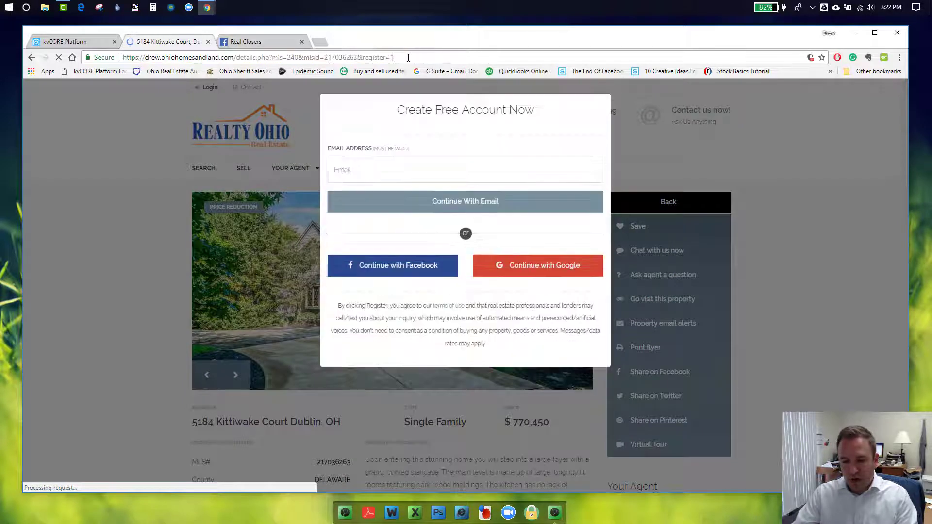
right_click(185, 57)
left_click(202, 92)
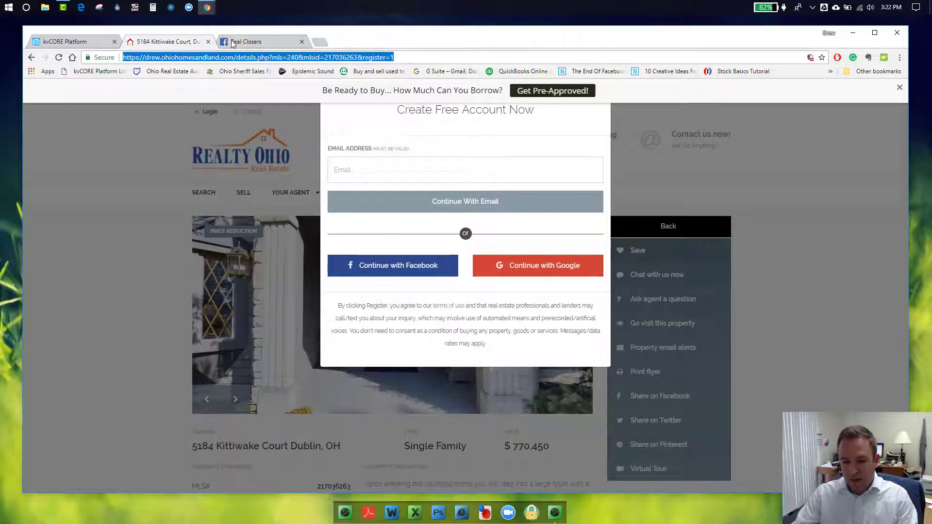
left_click(245, 41)
scroll(422, 194, "up", 6)
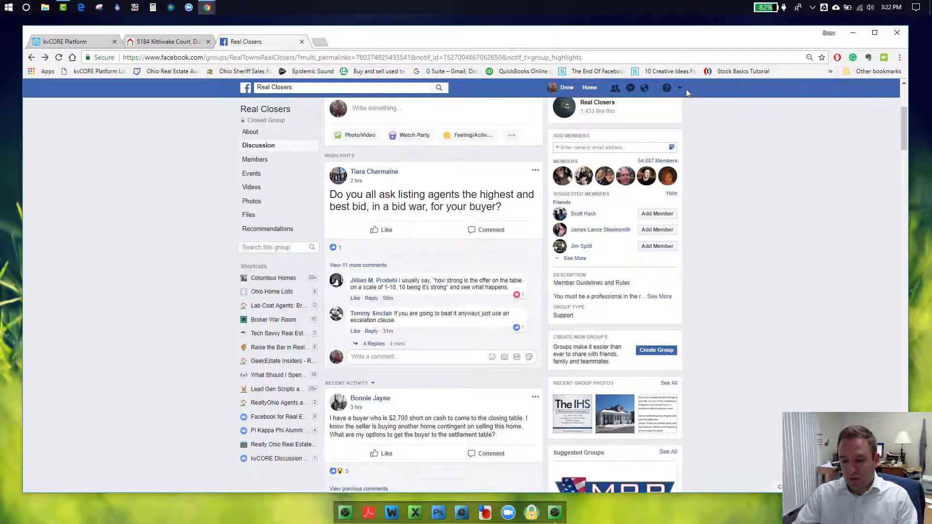
Open the agent's Realty Ohio business Page from the account menu's Pages list
left_click(681, 89)
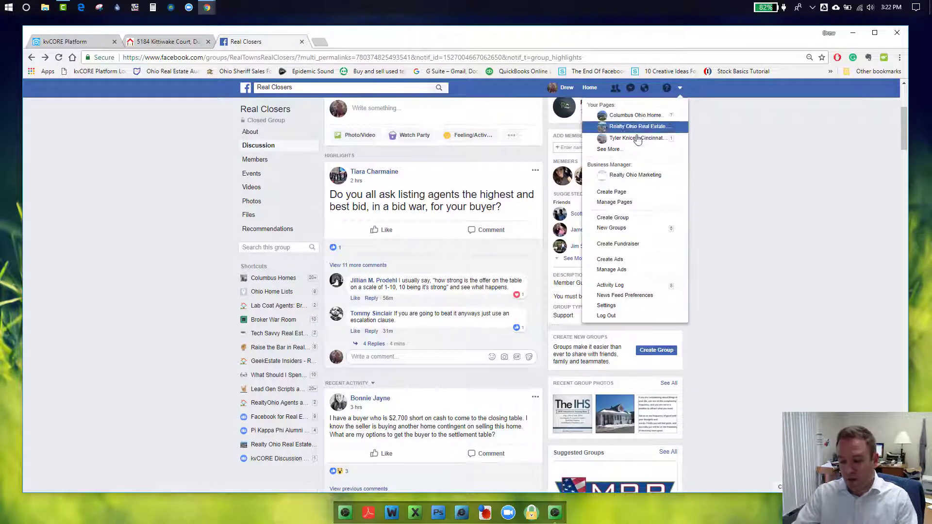
left_click(633, 152)
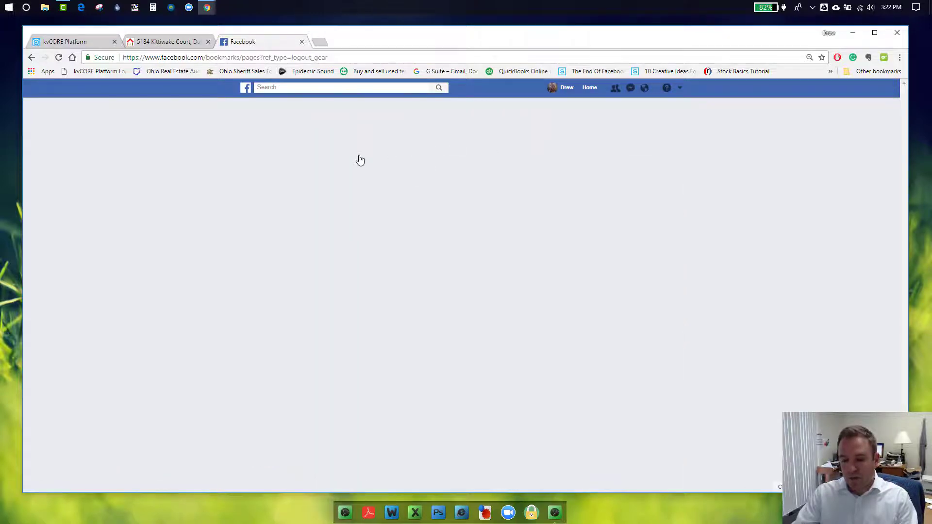
left_click(350, 167)
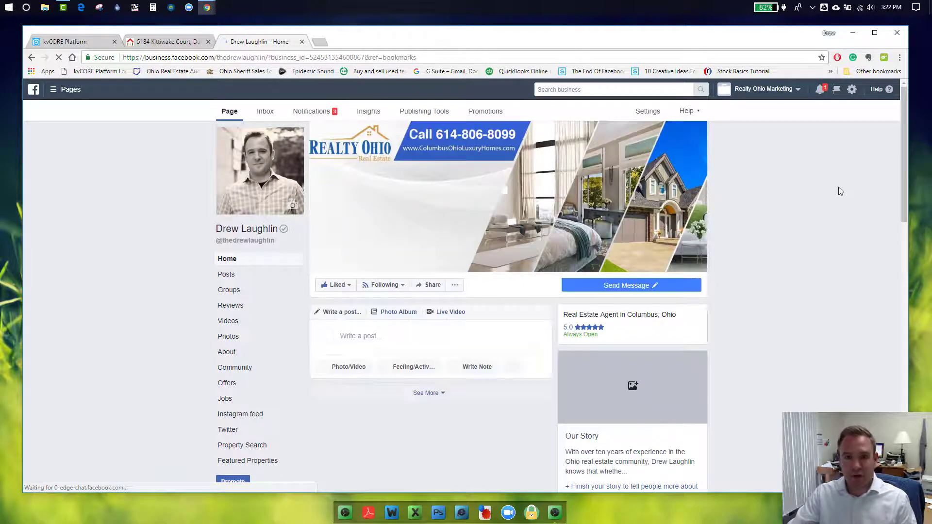
Write the Page post 'Awesome home in Dublin!' and paste the listing URL on the next line
scroll(838, 187, "down", 3)
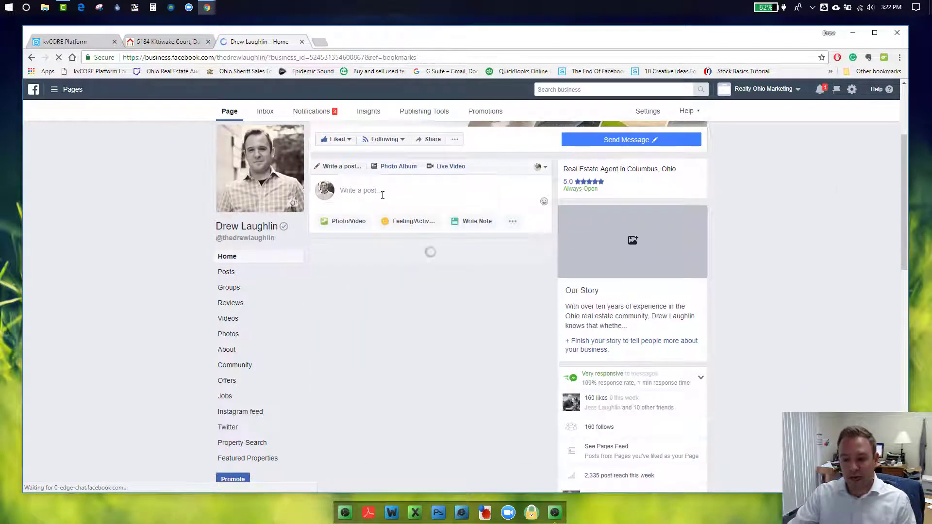
left_click(383, 195)
type("Aweome")
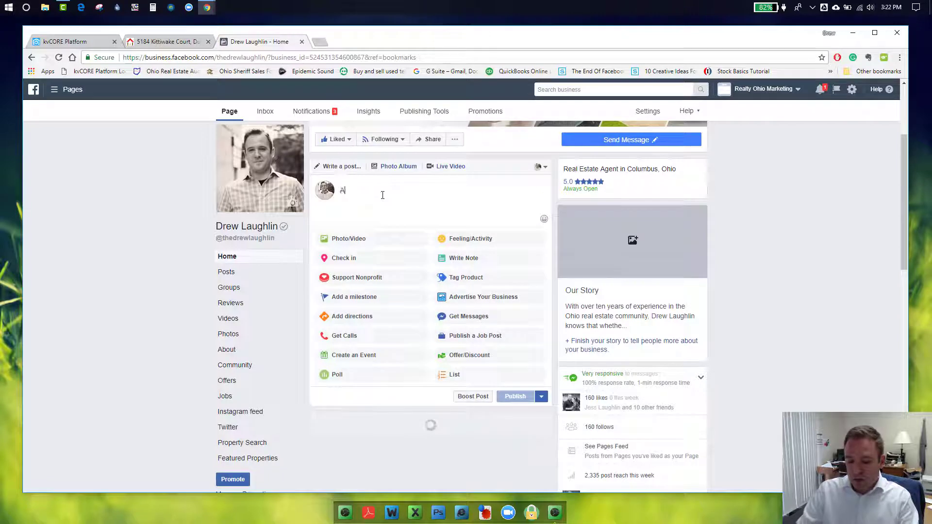
key("BackSpace")
key("BackSpace")
key("BackSpace")
key("BackSpace")
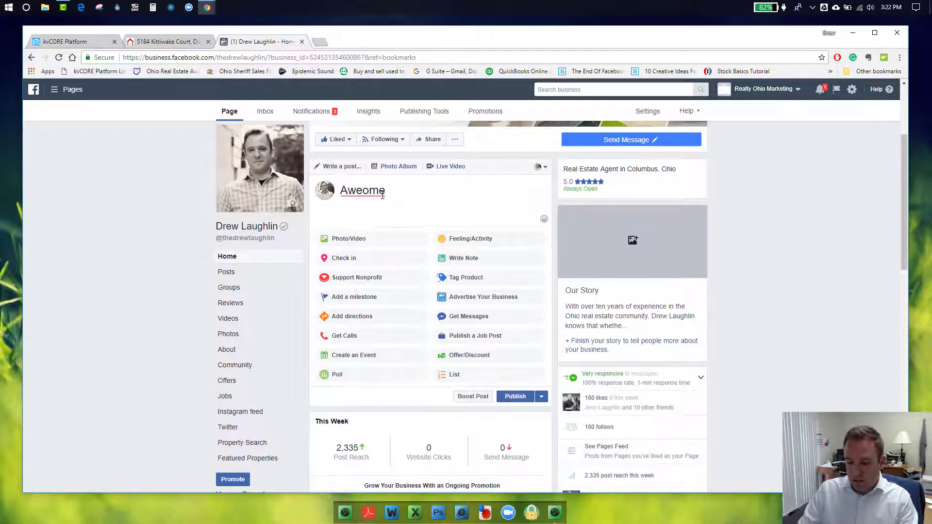
type("some ho")
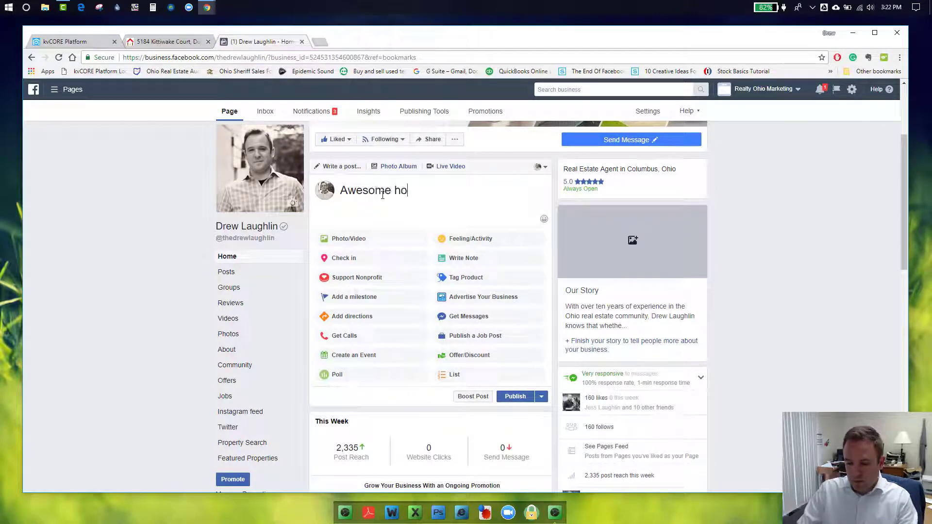
type("me in Dublin!")
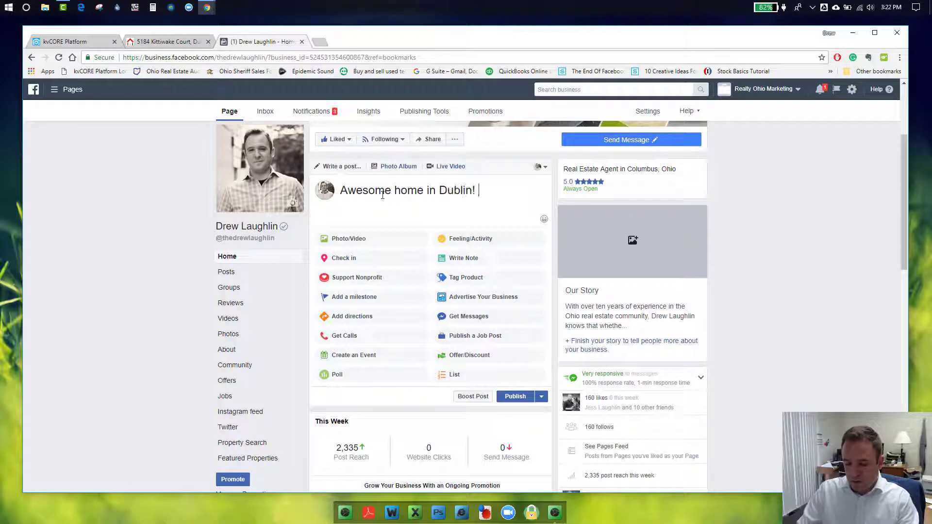
key("Return")
key("ctrl+v")
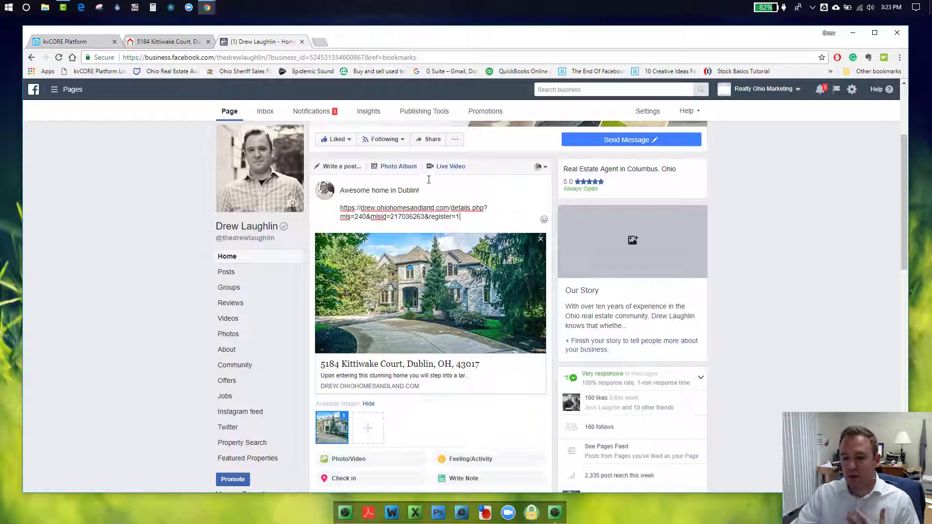
mouse_move(372, 146)
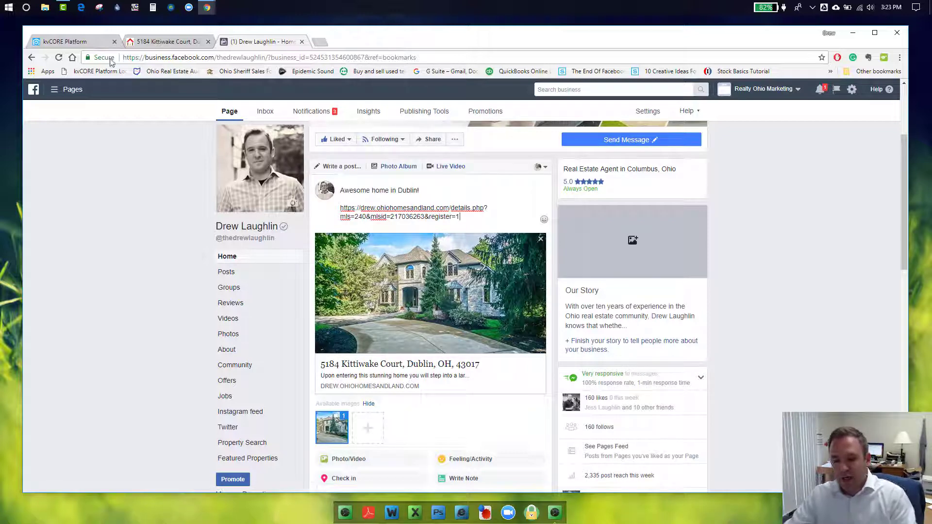
left_click(85, 44)
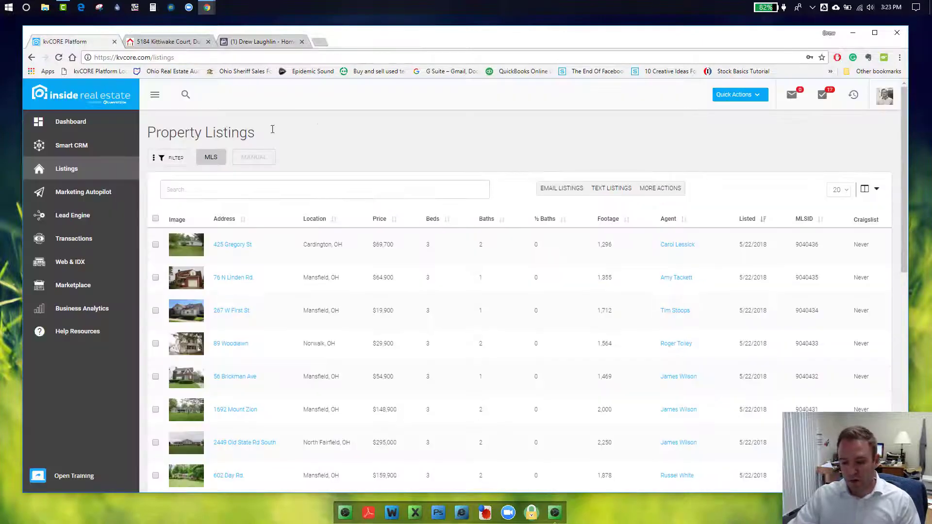
left_click(103, 123)
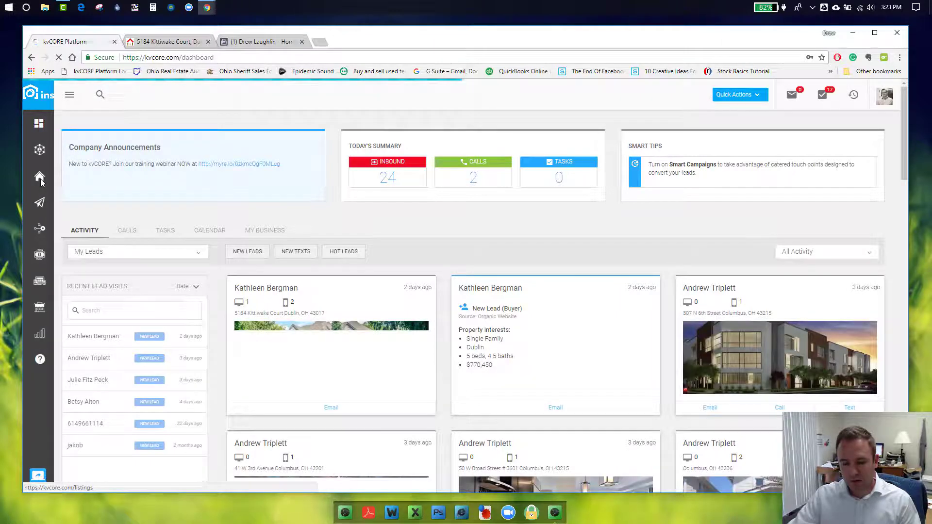
mouse_move(40, 179)
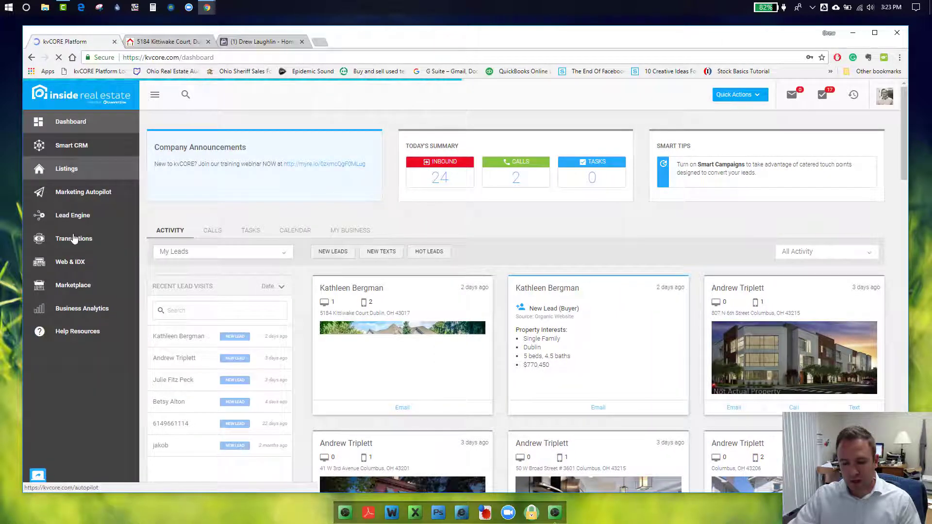
left_click(72, 174)
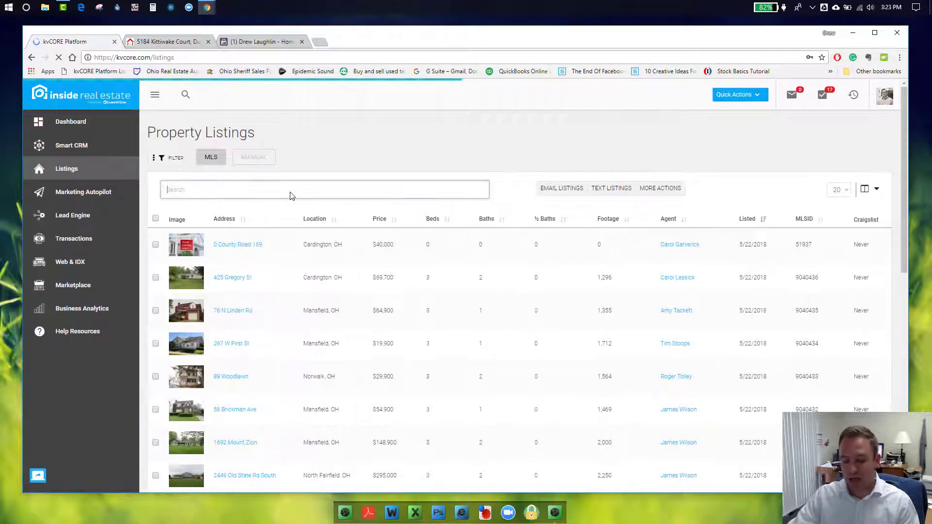
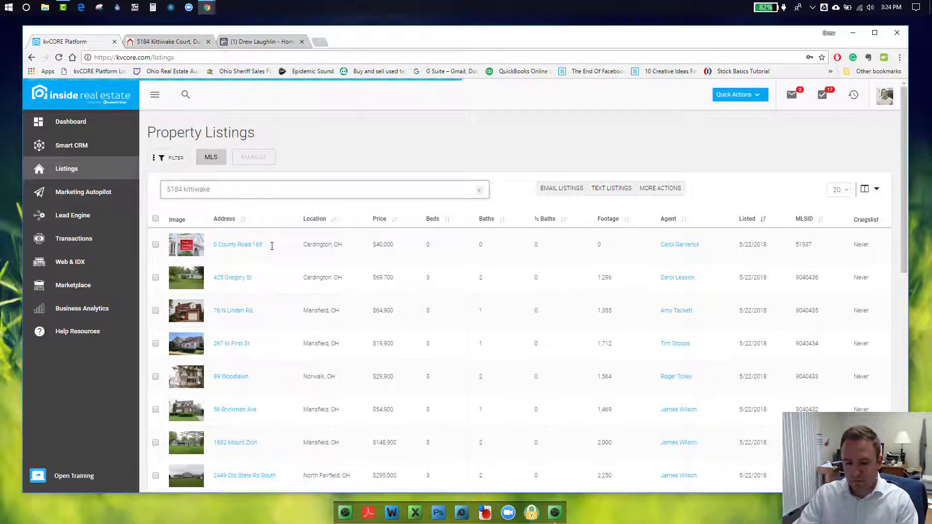
scroll(272, 246, "down", 1)
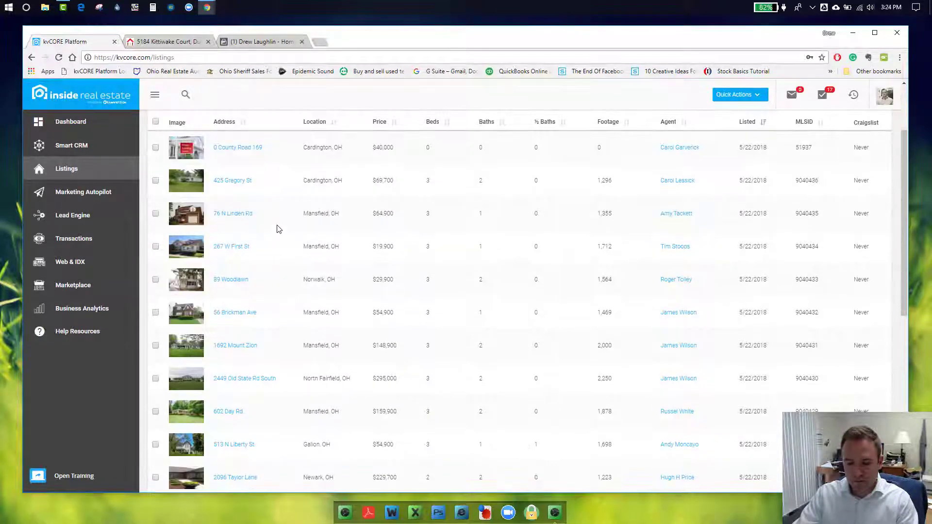
scroll(277, 228, "up", 1)
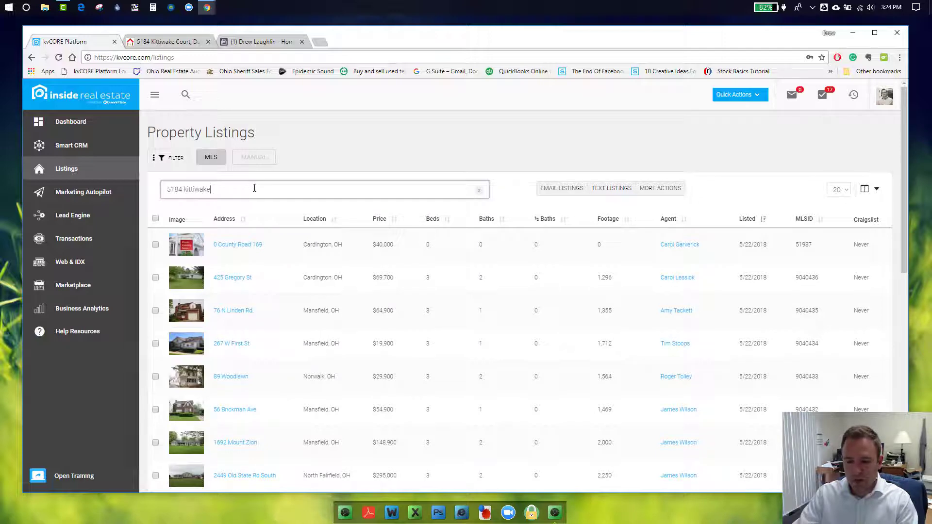
key("Return")
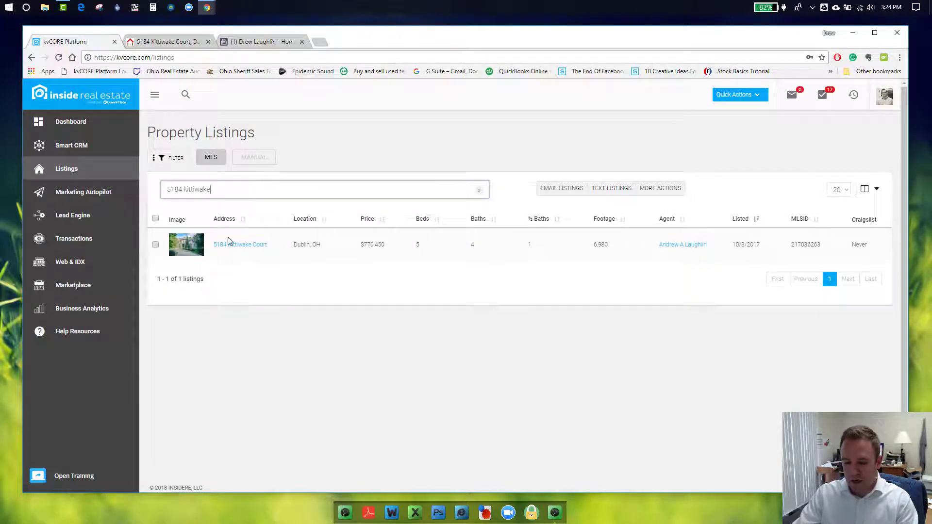
left_click(244, 247)
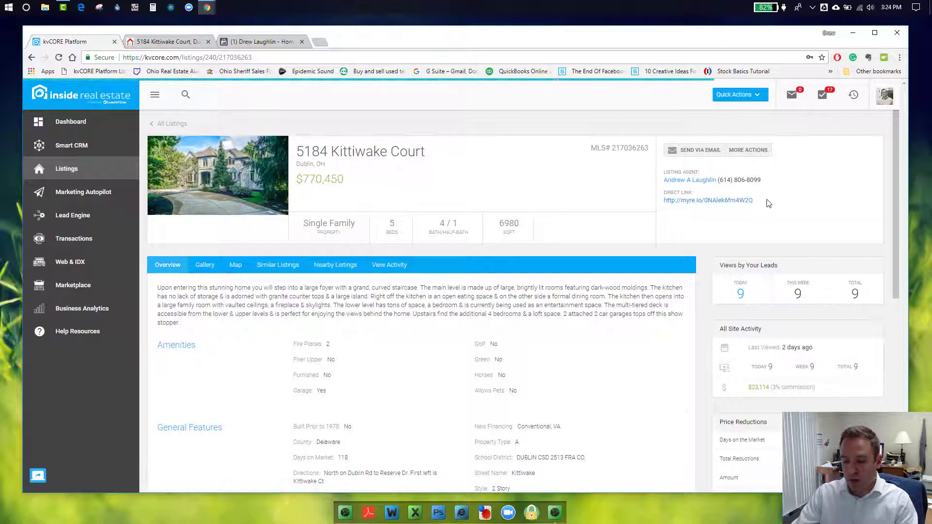
left_click_drag(782, 201, 665, 199)
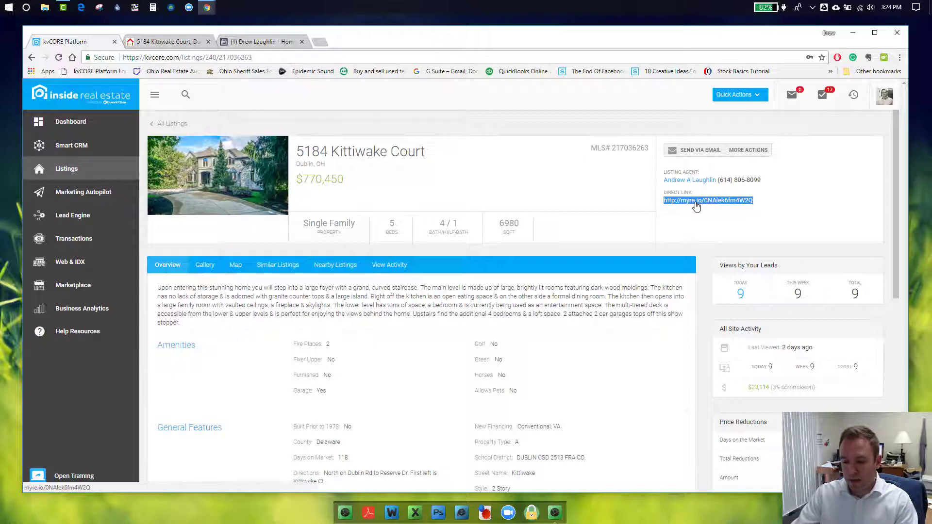
right_click(696, 205)
Copy the myre.io direct link and paste it over the long URL in the Facebook draft
left_click(719, 275)
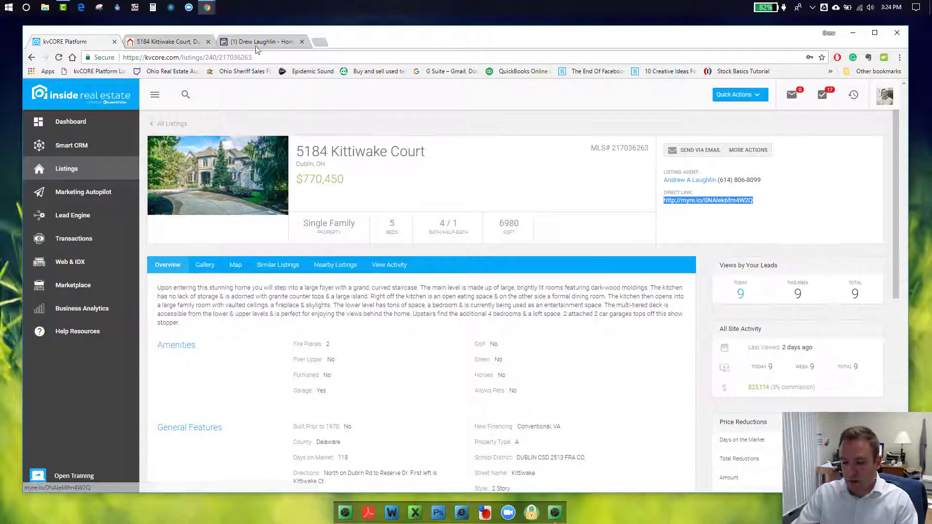
left_click(243, 42)
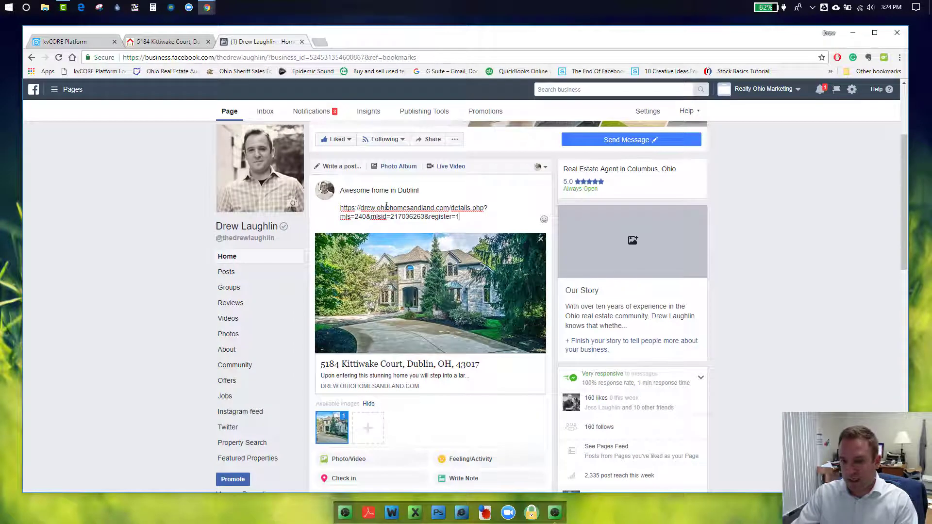
left_click_drag(461, 216, 340, 208)
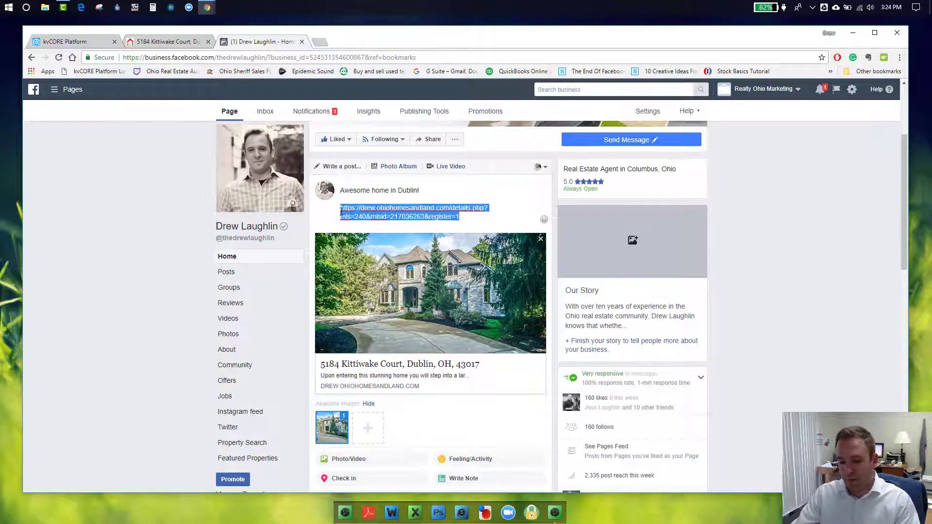
key("ctrl+v")
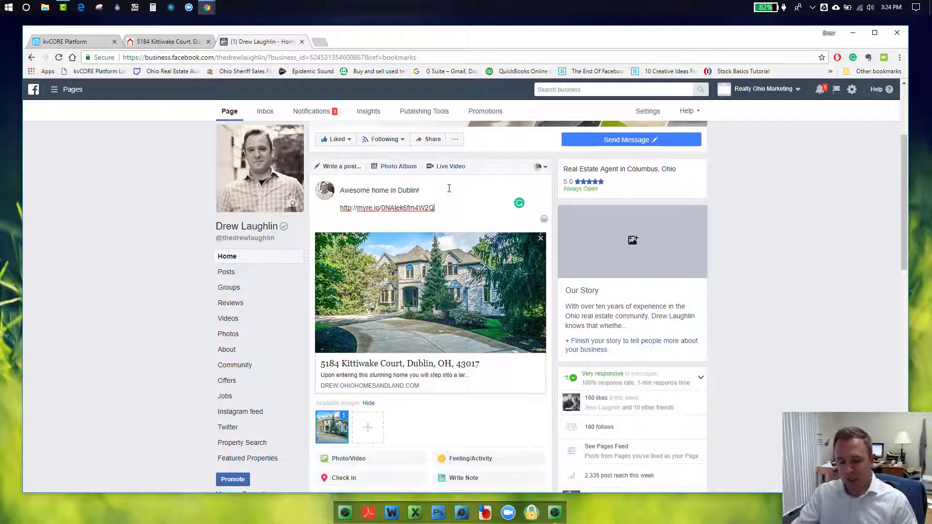
left_click(69, 42)
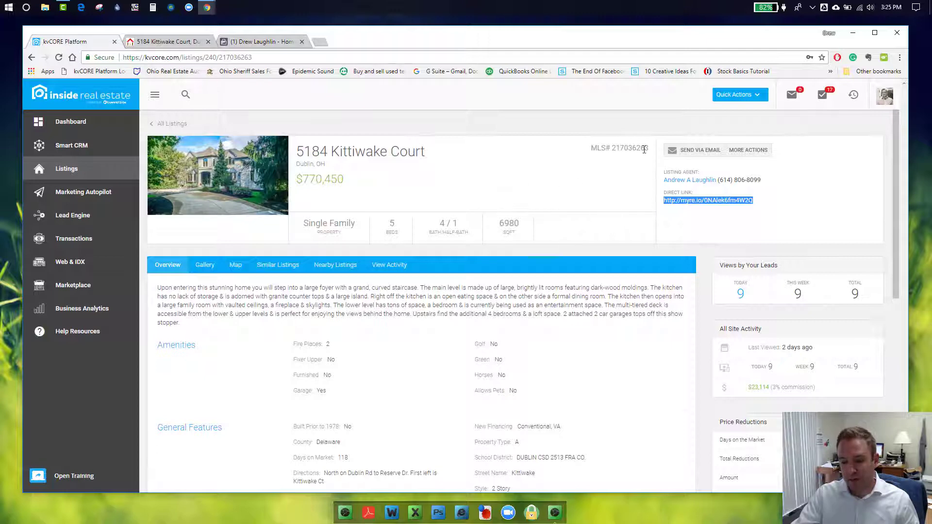
Copy MLS number 217036263, then start an IDX squeeze page on the ohiohomesandland.com domain
left_click_drag(649, 149, 612, 149)
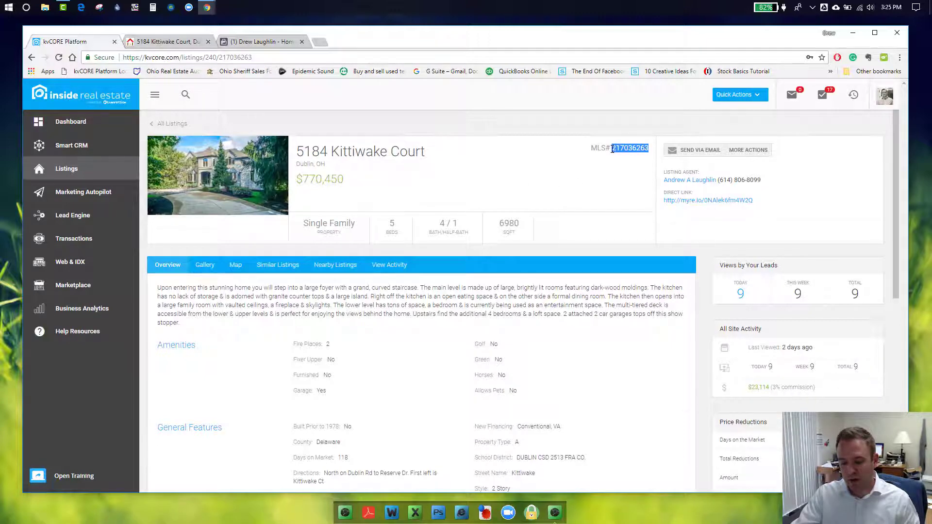
left_click(75, 215)
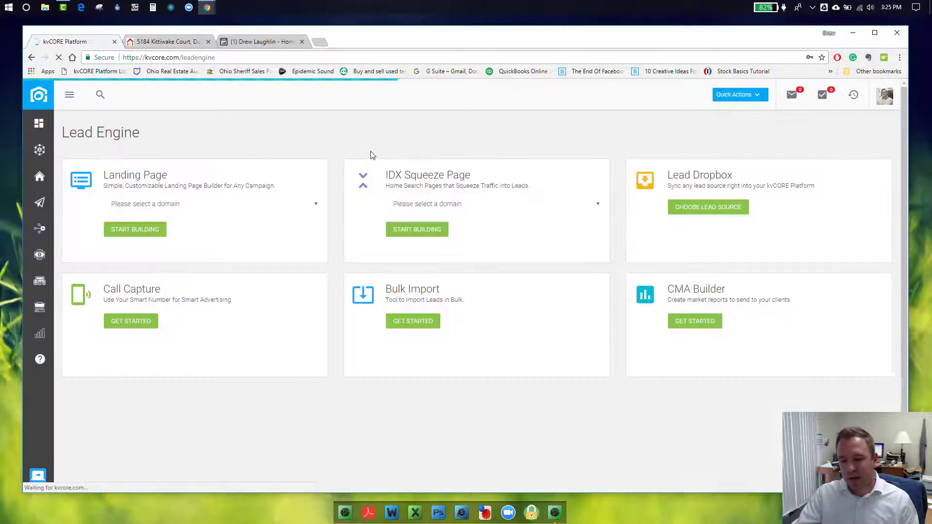
left_click(423, 207)
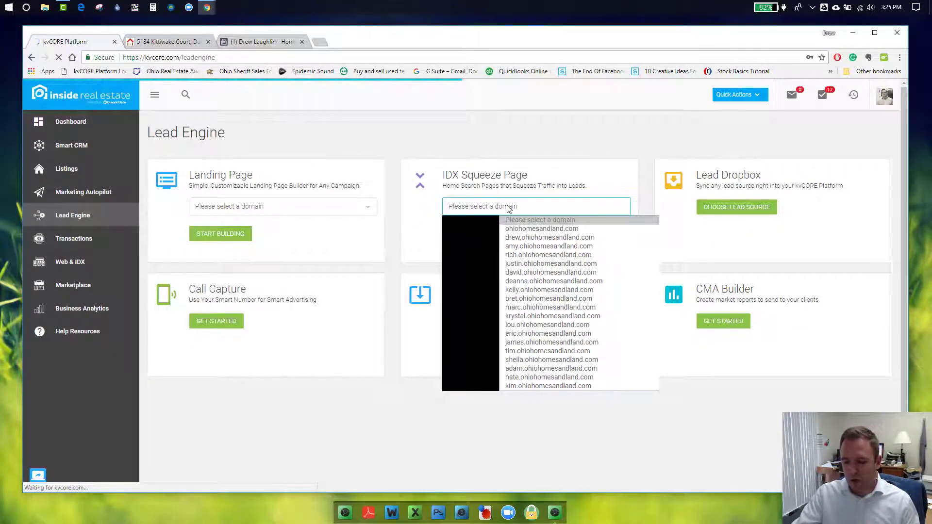
left_click(526, 238)
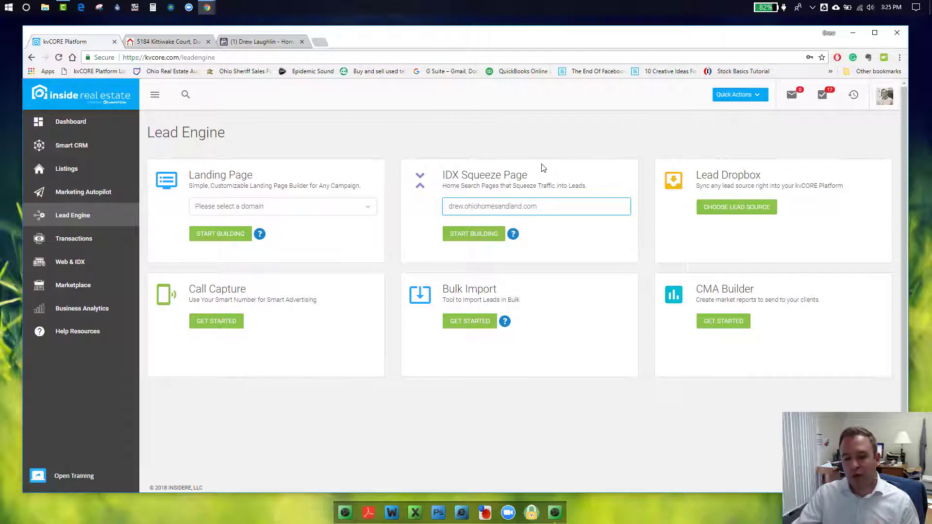
left_click(492, 234)
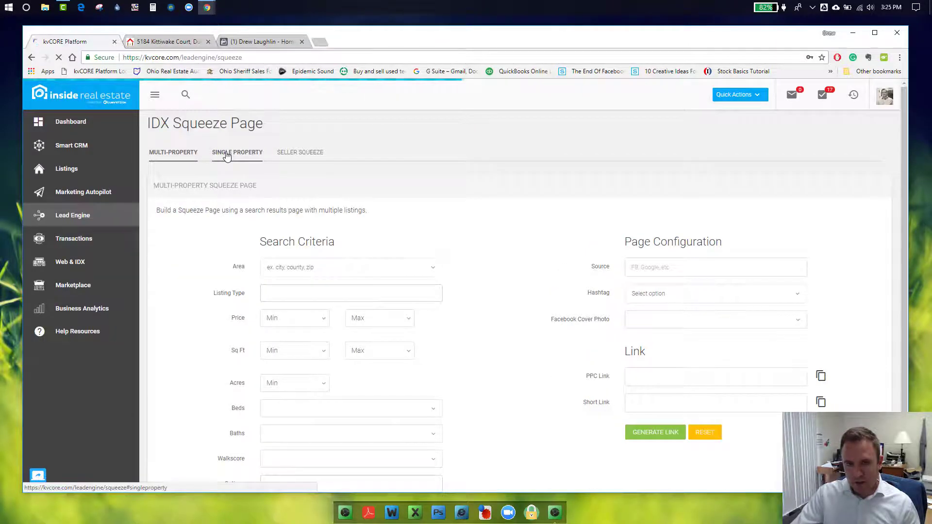
Fill the Single Property form: Source Facebook, hashtag FacebookBuyer, Listing ID 217036263, Delay Registration on
left_click(226, 154)
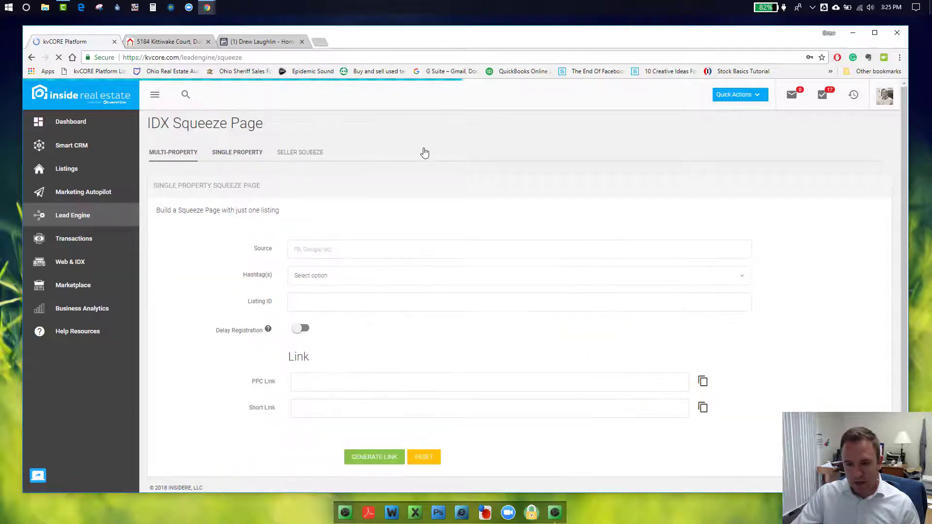
left_click(331, 249)
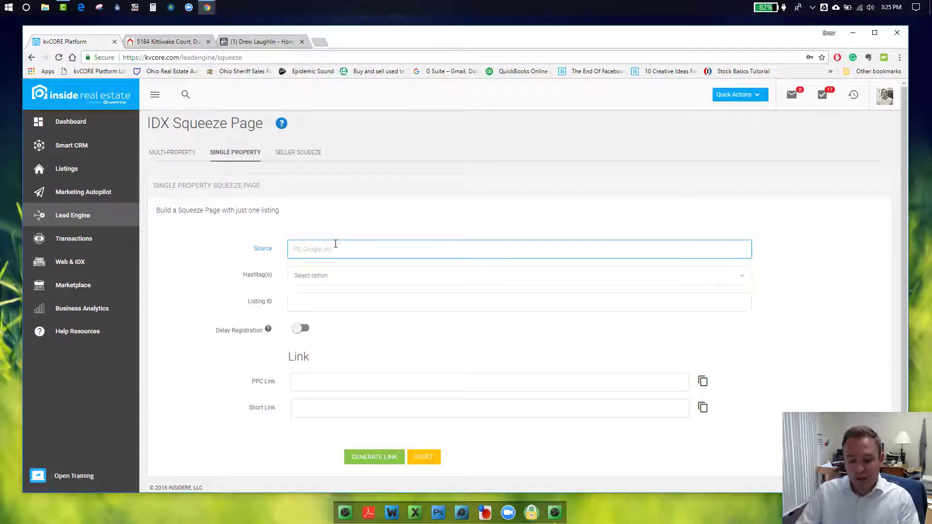
type("Facebook")
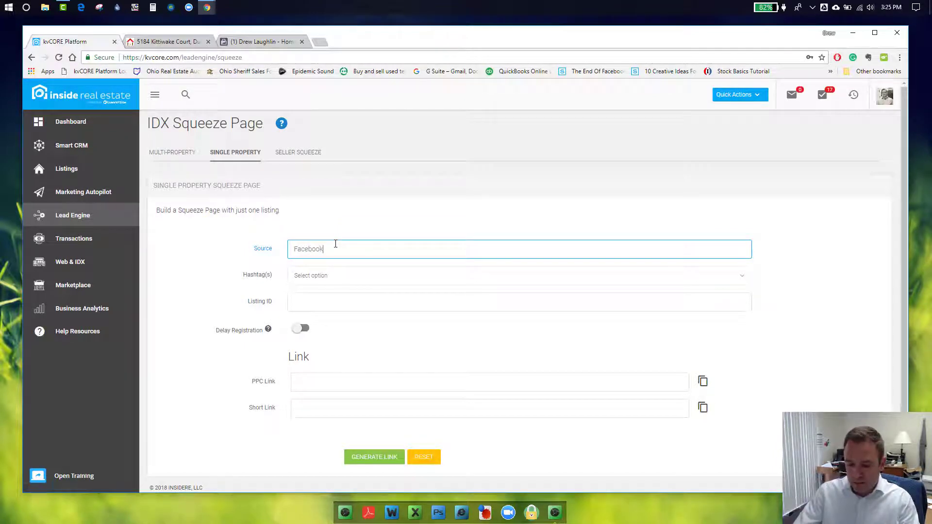
left_click(334, 275)
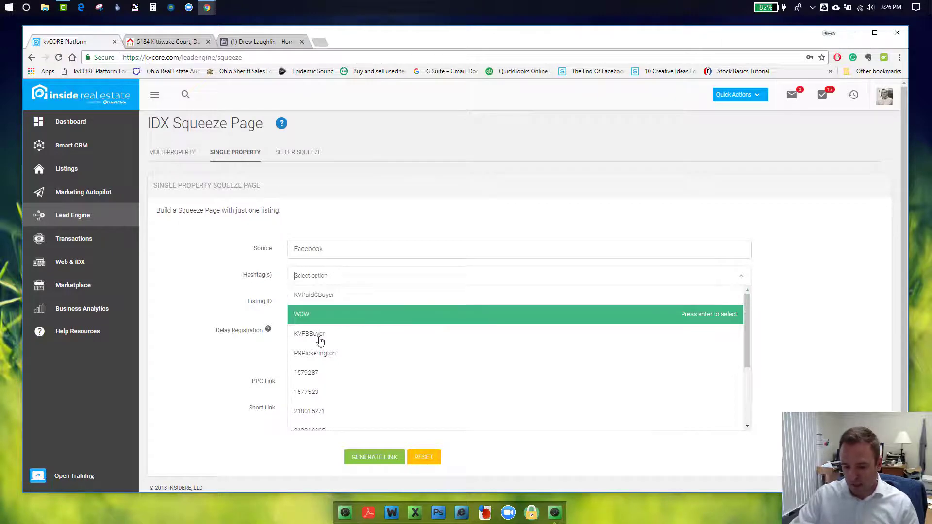
scroll(326, 360, "down", 3)
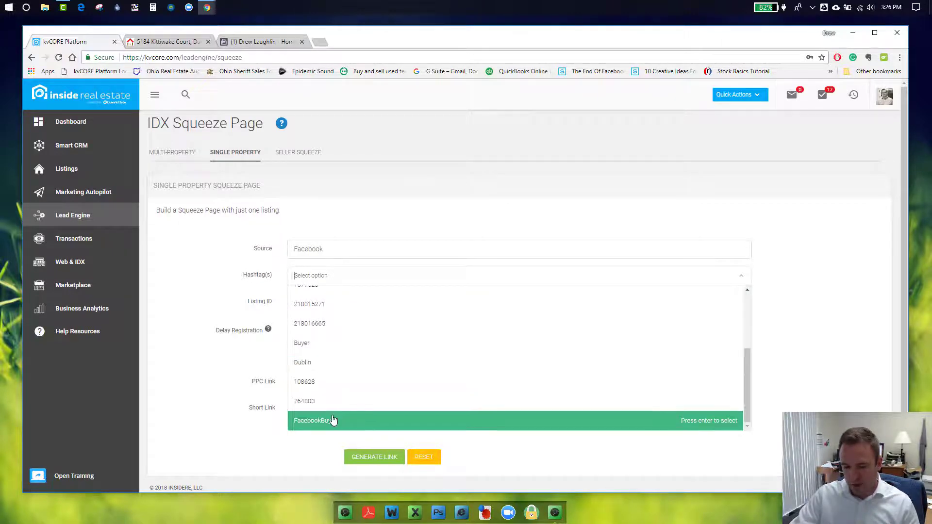
left_click(333, 419)
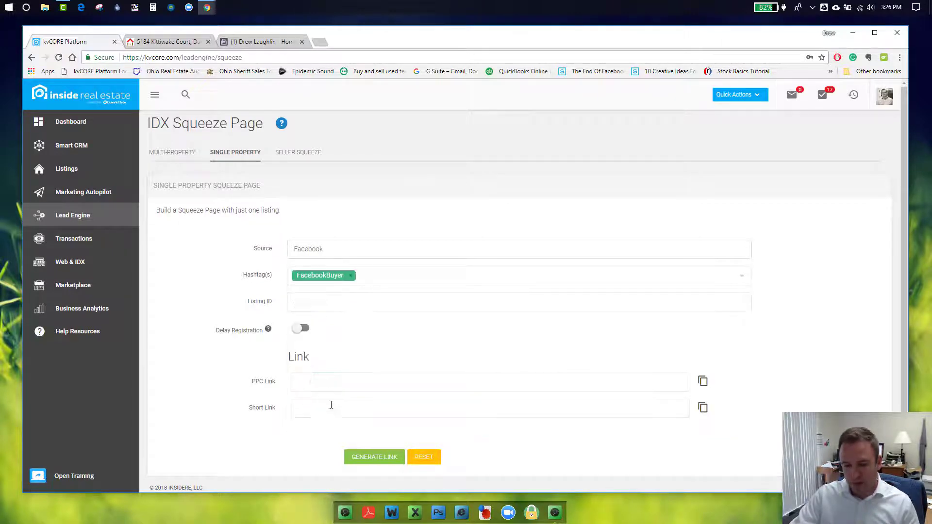
left_click(359, 303)
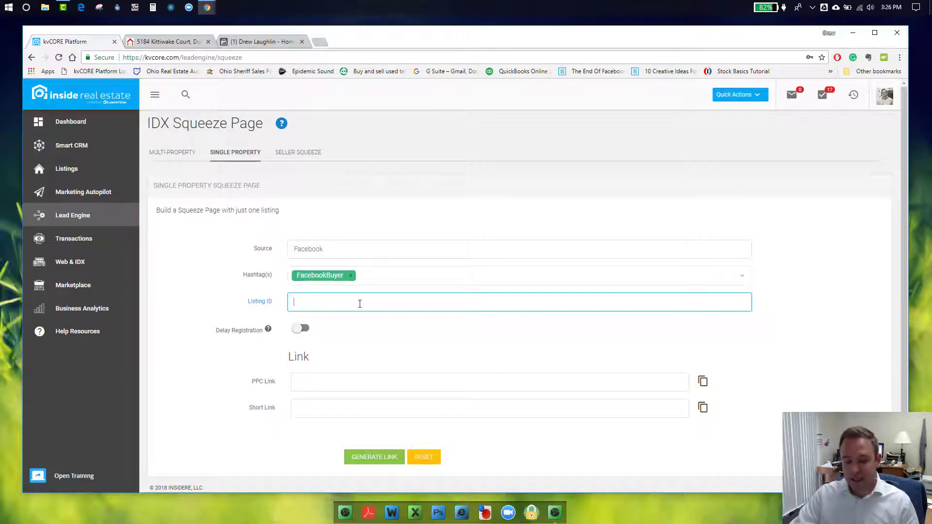
key("ctrl+v")
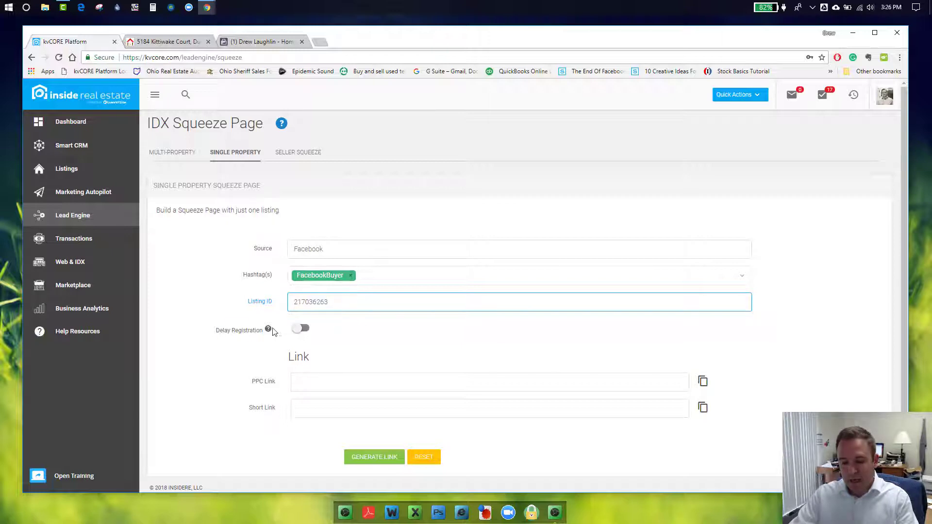
left_click(298, 332)
mouse_move(267, 332)
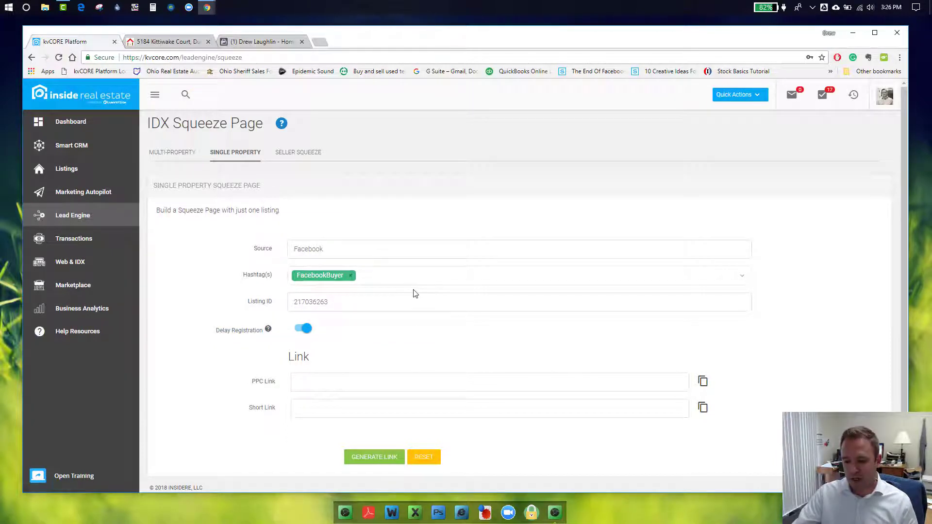
Generate the PPC and myre.io short links for listing 217036263 and copy the PPC link
left_click(388, 459)
left_click_drag(672, 384, 268, 383)
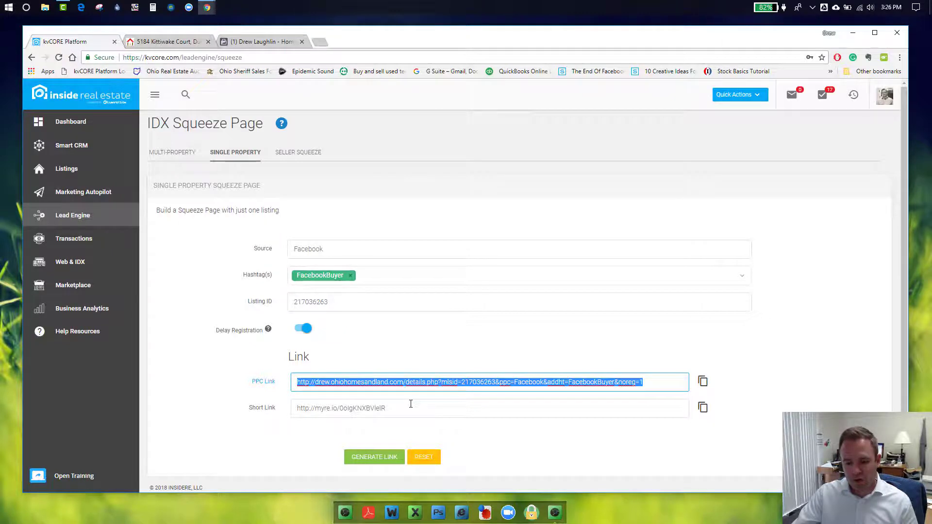
left_click(553, 346)
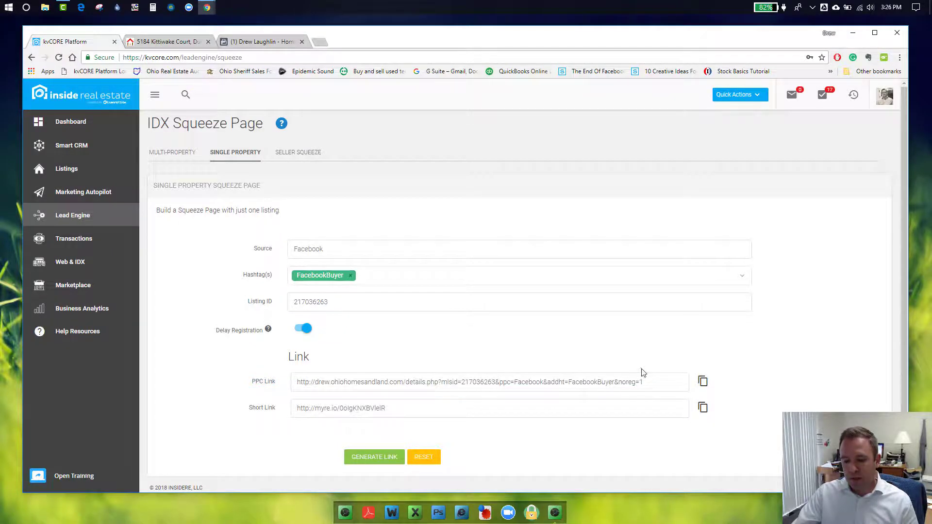
left_click(699, 384)
left_click_drag(663, 384, 298, 385)
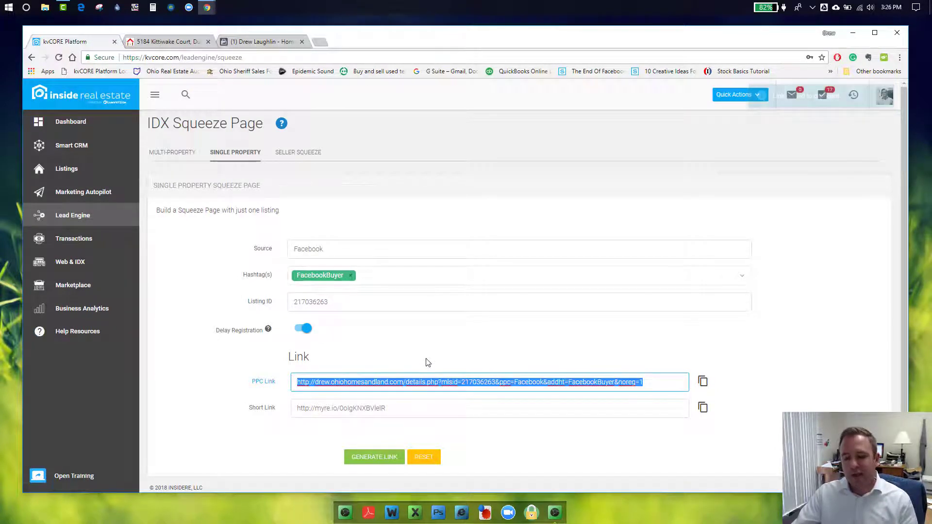
left_click_drag(386, 412, 303, 411)
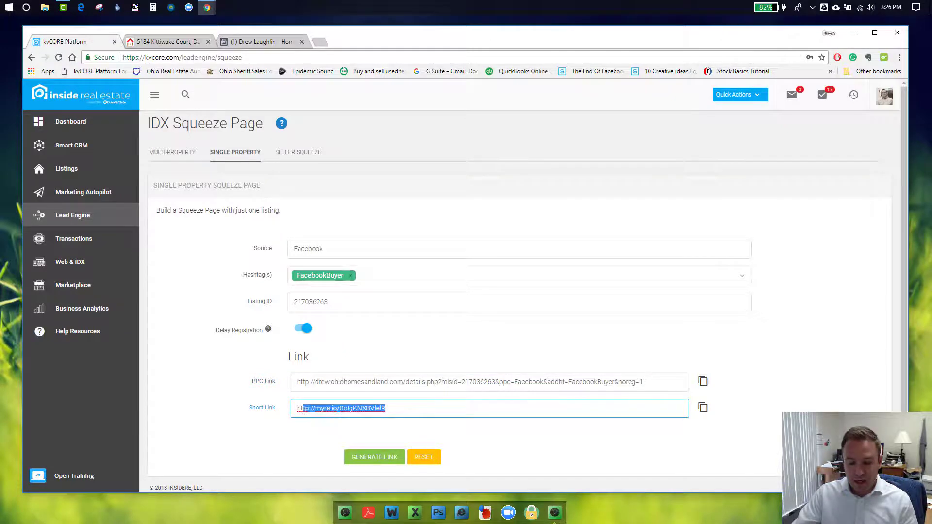
left_click(416, 360)
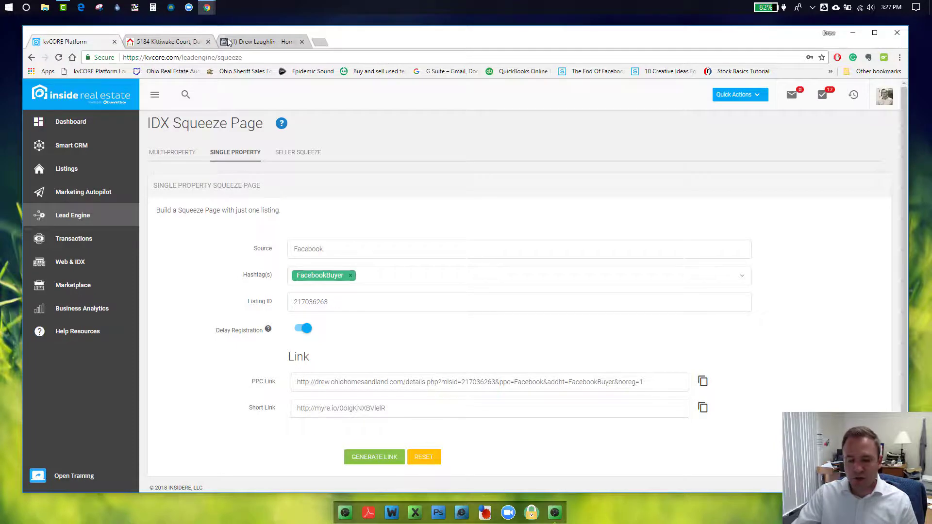
Paste the ohiohomesandland PPC squeeze link over the short link in the Dublin post draft
left_click(258, 42)
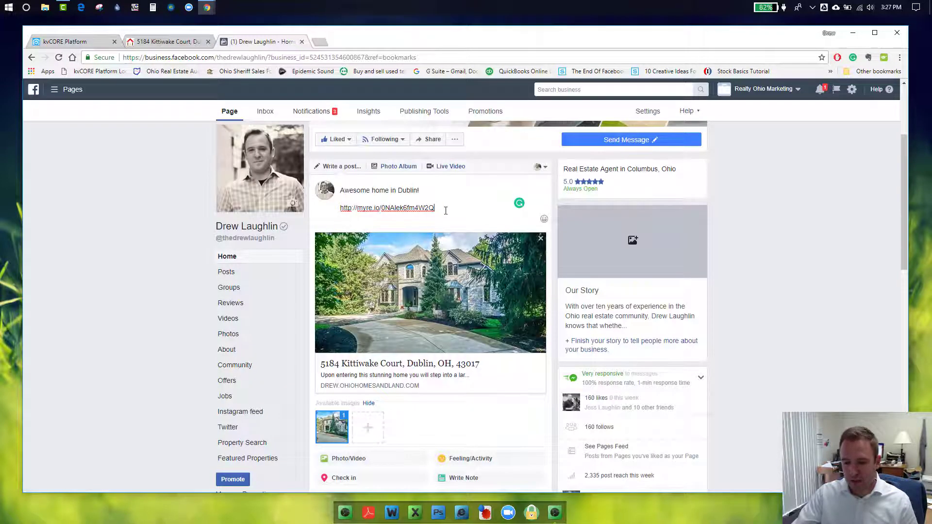
left_click_drag(434, 208, 345, 208)
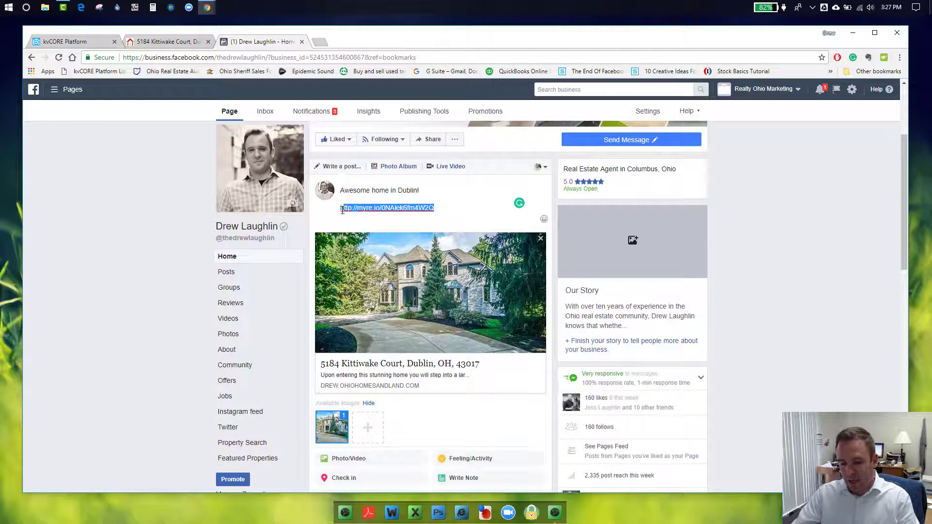
left_click_drag(342, 210, 339, 212)
key("ctrl+v")
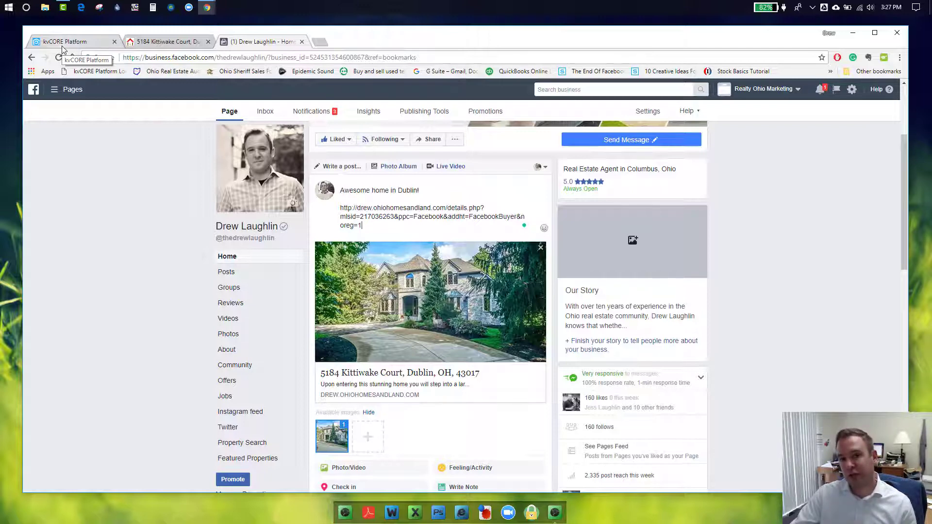
left_click(63, 42)
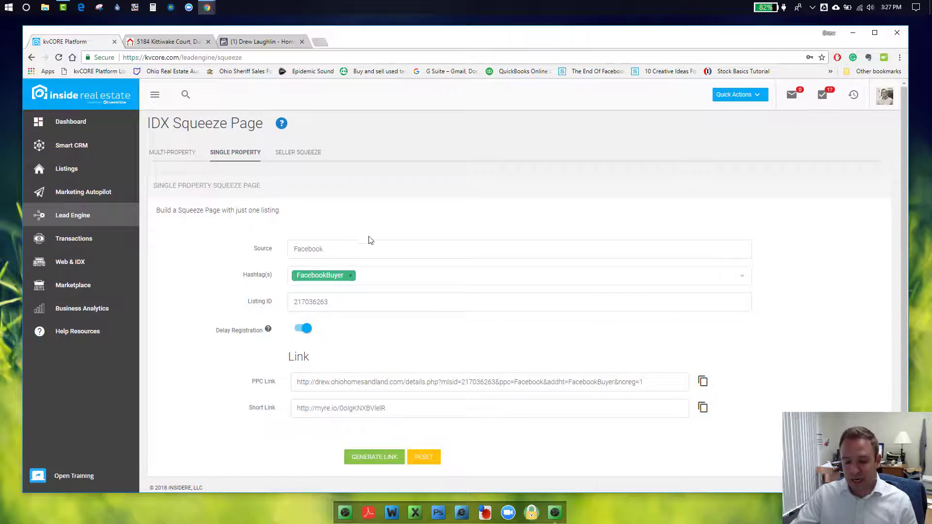
Add 'Kittiwake' as a new hashtag next to FacebookBuyer on the squeeze page form
left_click(404, 275)
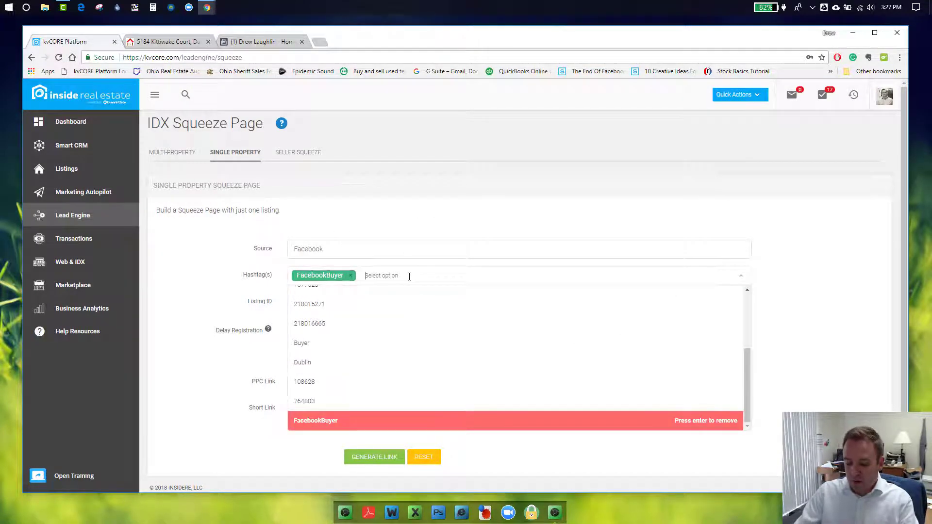
type("Kittiwake")
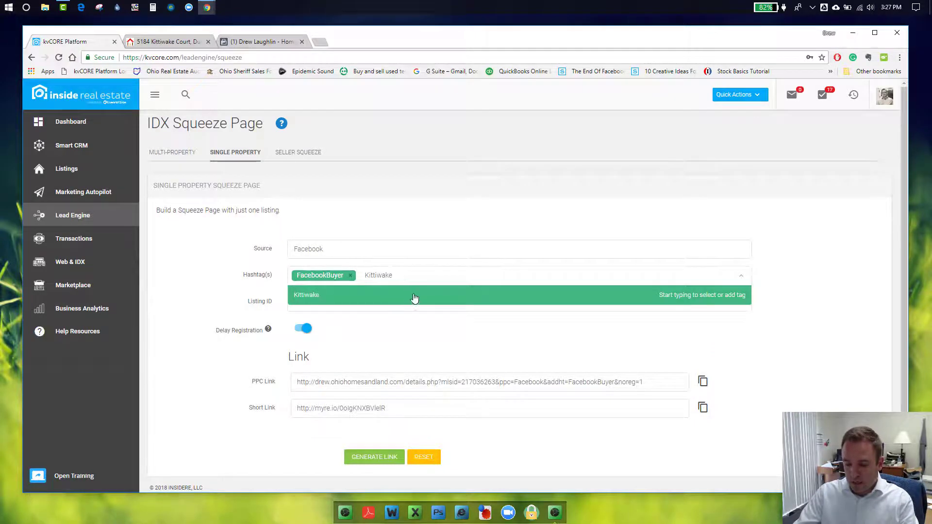
left_click(449, 298)
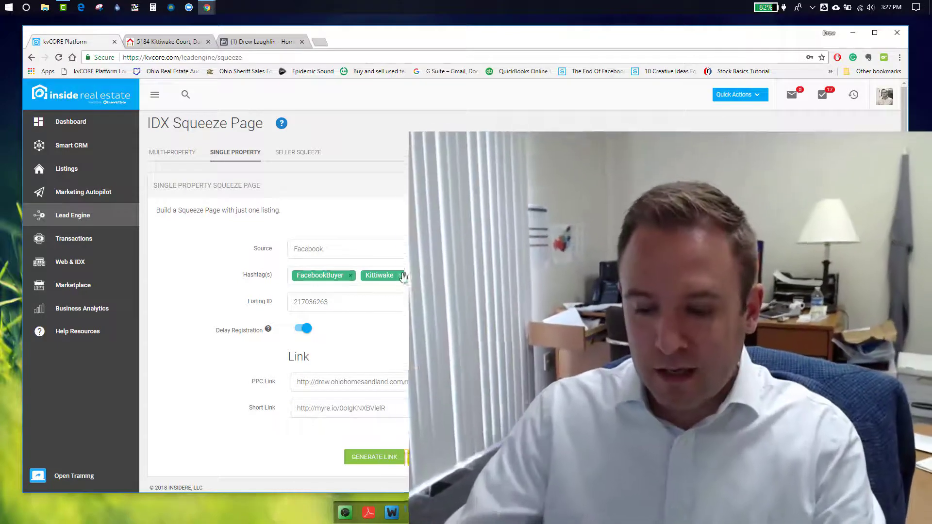
left_click(241, 44)
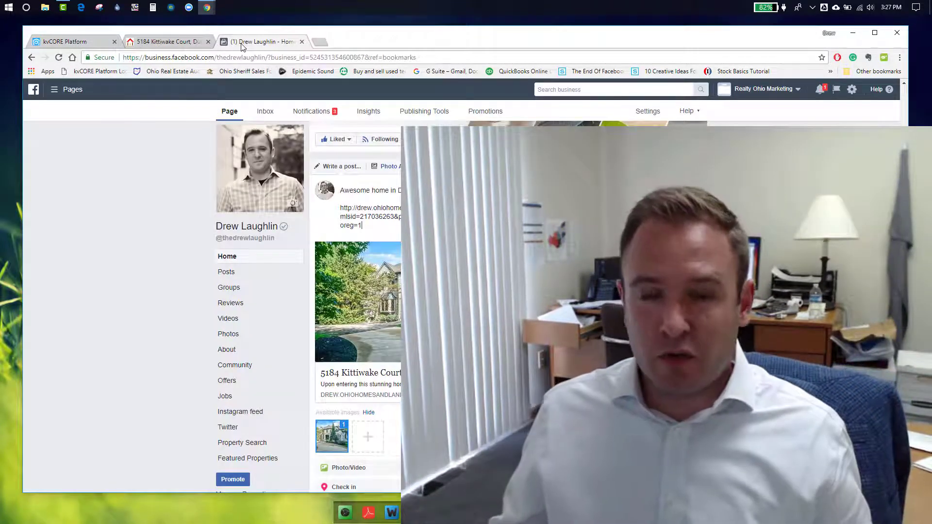